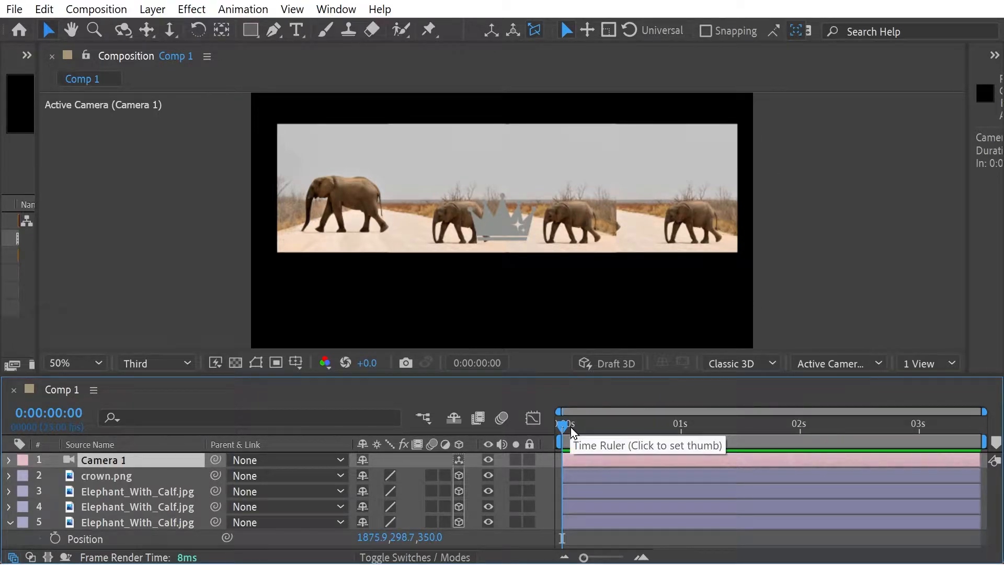
- Preview the camera zoom animation and scrub through the crown growing
{"action": "key", "text": "space"}
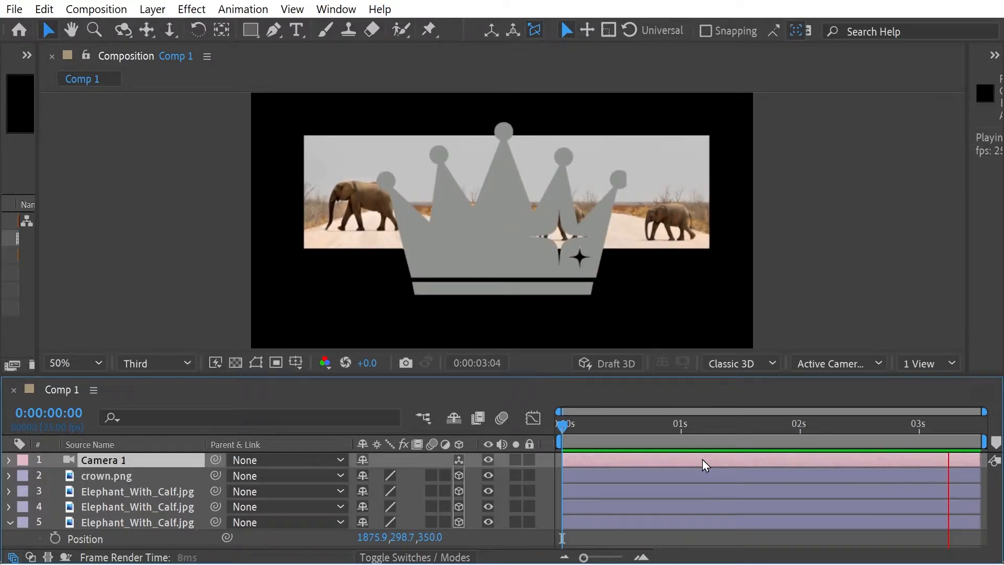
{"action": "mouse_move", "coordinate": [564, 424]}
{"action": "left_mouse_down"}
{"action": "mouse_move", "coordinate": [879, 428]}
{"action": "mouse_move", "coordinate": [570, 442]}
{"action": "mouse_move", "coordinate": [851, 431]}
{"action": "mouse_move", "coordinate": [558, 428]}
{"action": "left_mouse_up"}
- Reveal Camera 1's keyframed Position and Zoom (U), scrubbing to ~1.5 s and back to the start
{"action": "key", "text": "u"}
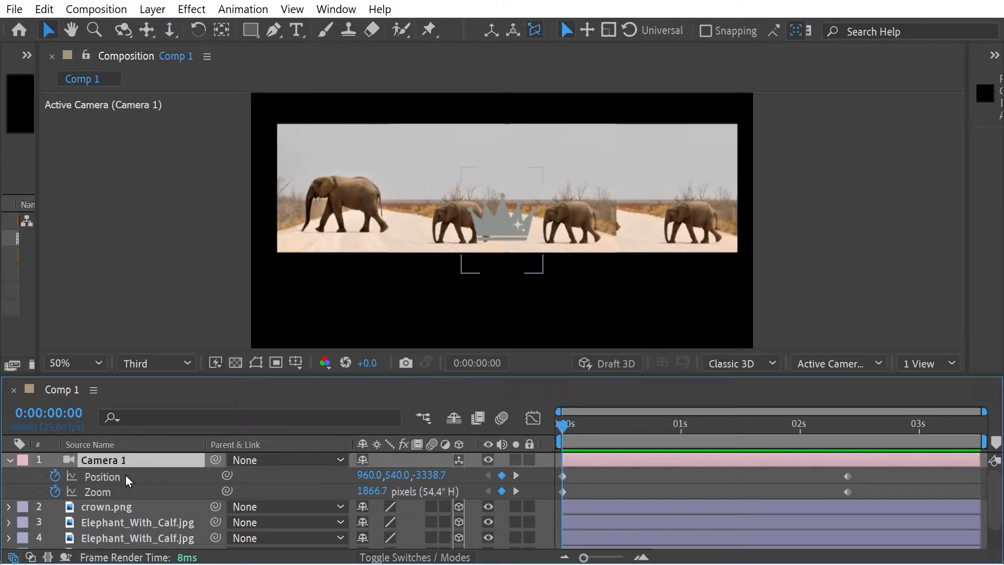
{"action": "mouse_move", "coordinate": [566, 426]}
{"action": "left_mouse_down"}
{"action": "mouse_move", "coordinate": [853, 429]}
{"action": "mouse_move", "coordinate": [724, 428]}
{"action": "mouse_move", "coordinate": [759, 462]}
{"action": "left_mouse_up"}
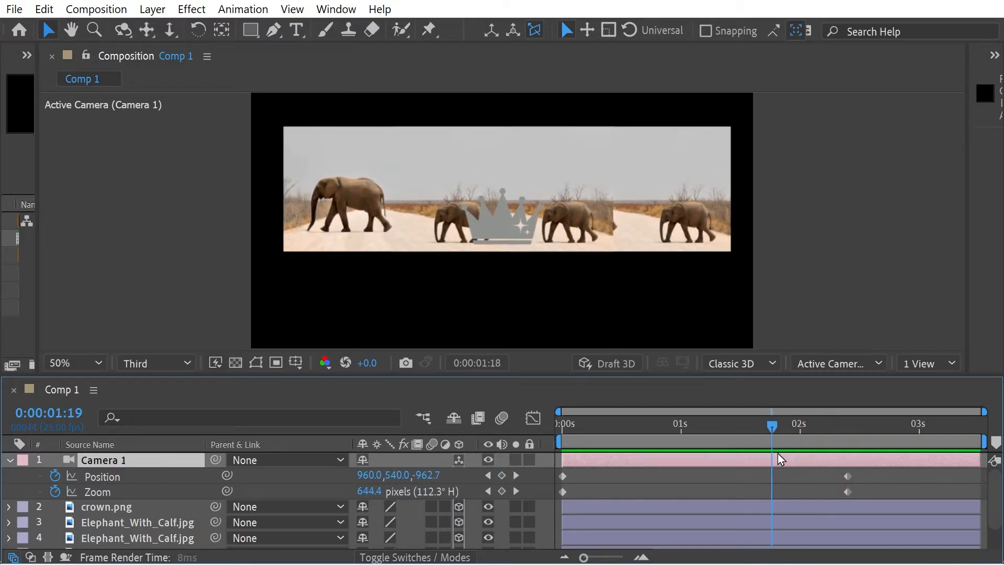
{"action": "left_click_drag", "start_coordinate": [759, 462], "coordinate": [577, 475]}
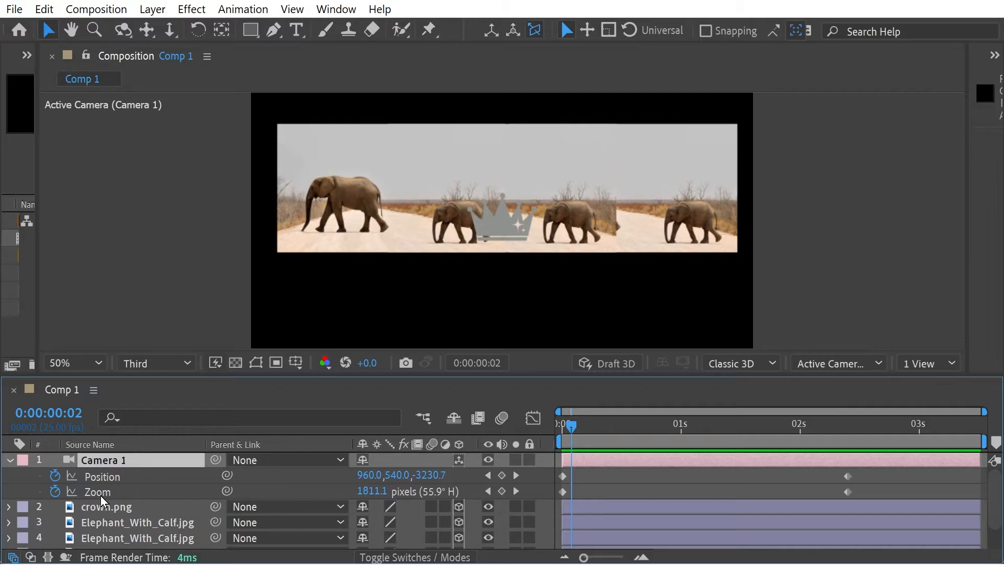
- Show layer names instead of source names, then review and close Camera 1's settings (Zoom 1838.9 px)
{"action": "left_click", "coordinate": [90, 445]}
{"action": "double_click", "coordinate": [110, 461]}
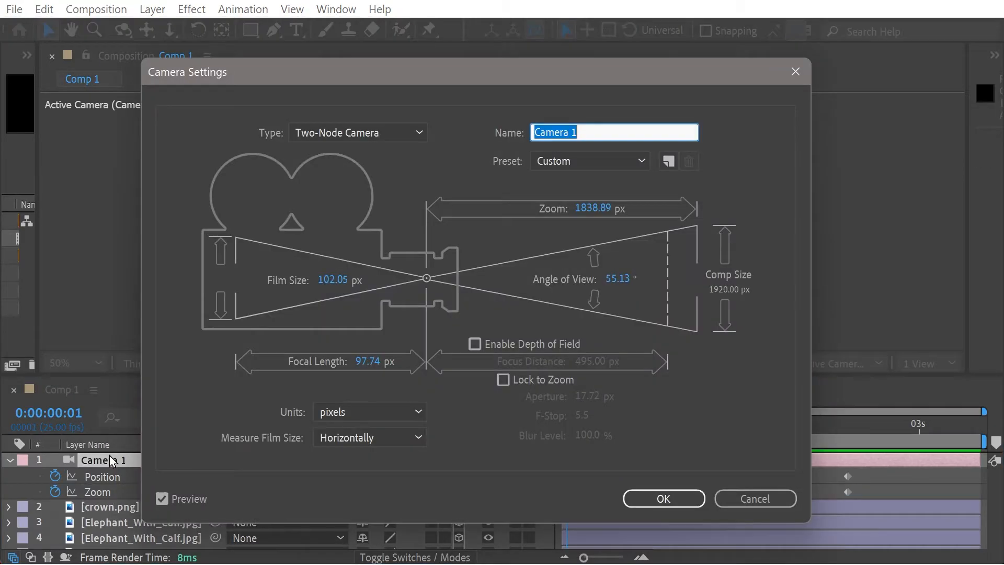
{"action": "left_click", "coordinate": [740, 497]}
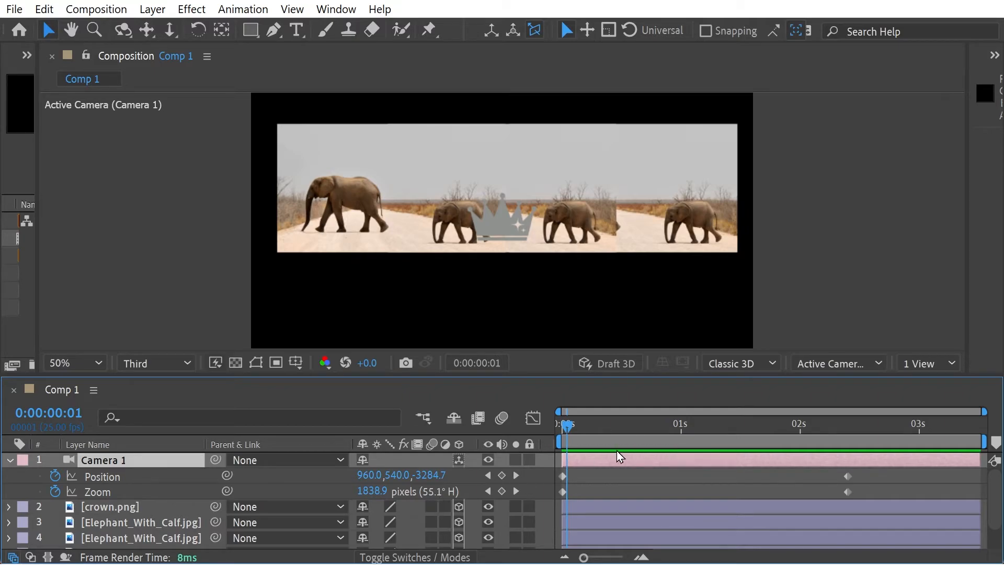
- At the final 2:10 keyframe, lower Camera 1's Zoom from 200 to 169 px
{"action": "mouse_move", "coordinate": [595, 428]}
{"action": "left_mouse_down"}
{"action": "mouse_move", "coordinate": [854, 428]}
{"action": "mouse_move", "coordinate": [841, 436]}
{"action": "left_mouse_up"}
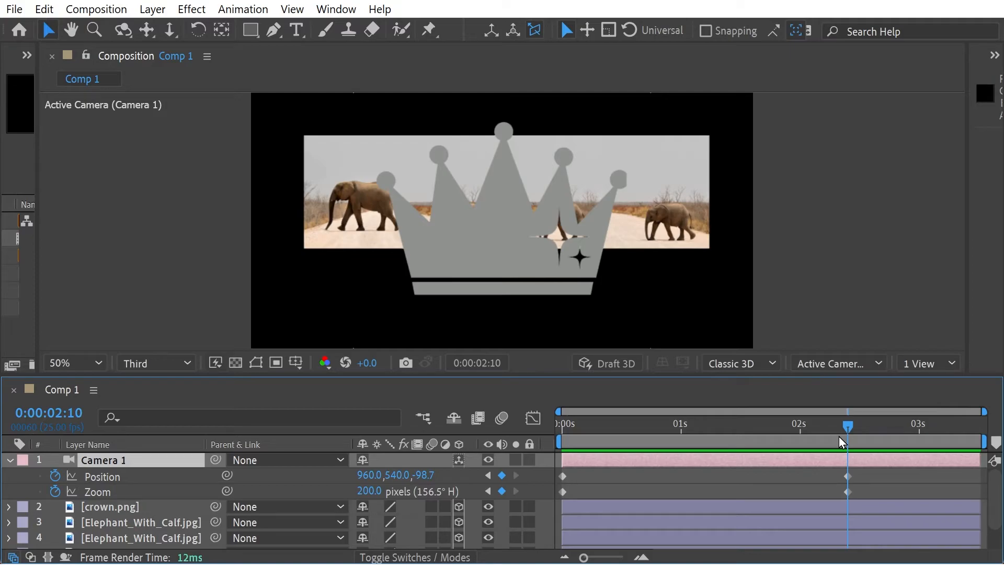
{"action": "mouse_move", "coordinate": [370, 491]}
{"action": "left_mouse_down"}
{"action": "mouse_move", "coordinate": [407, 481]}
{"action": "mouse_move", "coordinate": [345, 491]}
{"action": "left_mouse_up"}
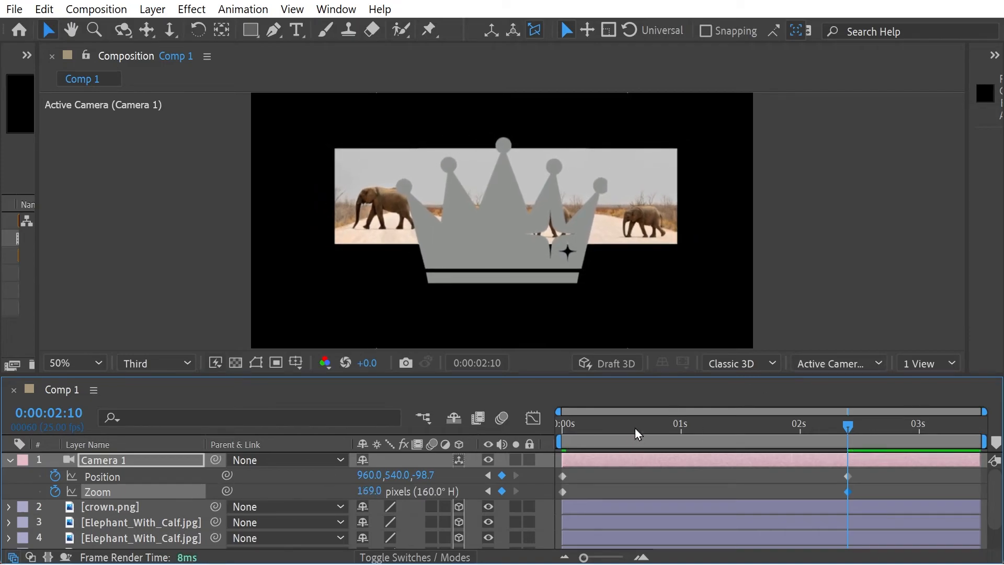
- Return to the composition start and play the revised camera animation from the wide shot
{"action": "key", "text": "Home"}
{"action": "key", "text": "space"}
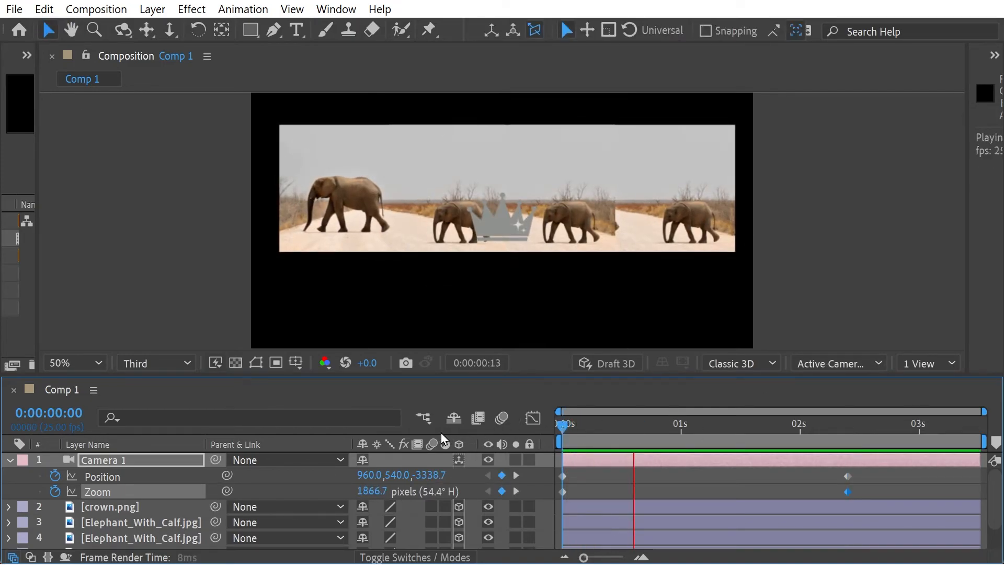